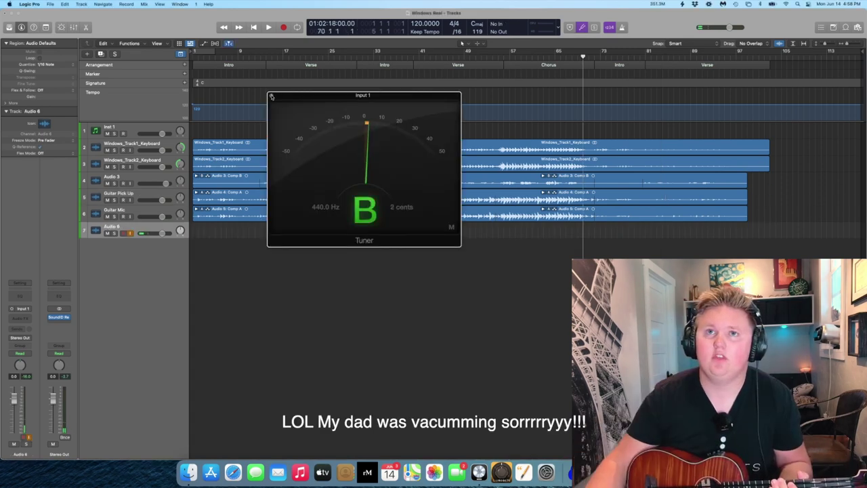
Close the Tuner window, record a bass take on the Audio 6 track from the start of the song, and stop the transport
click(268, 92)
key(Return)
key(space)
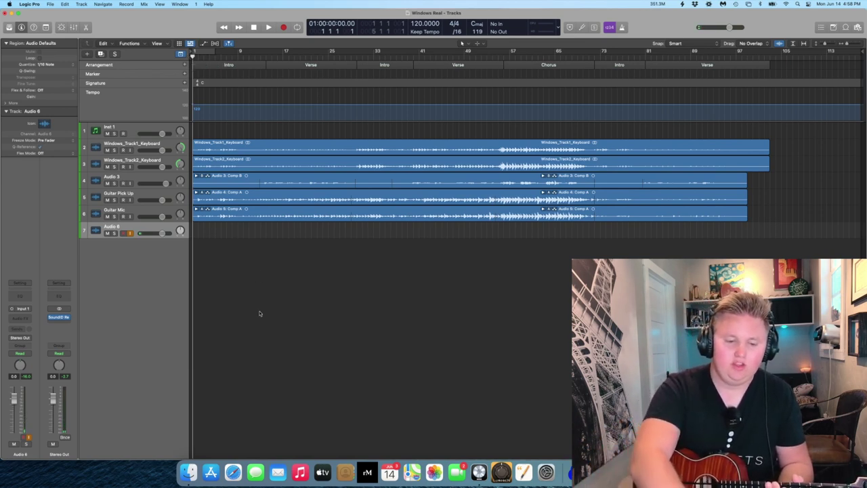
key(r)
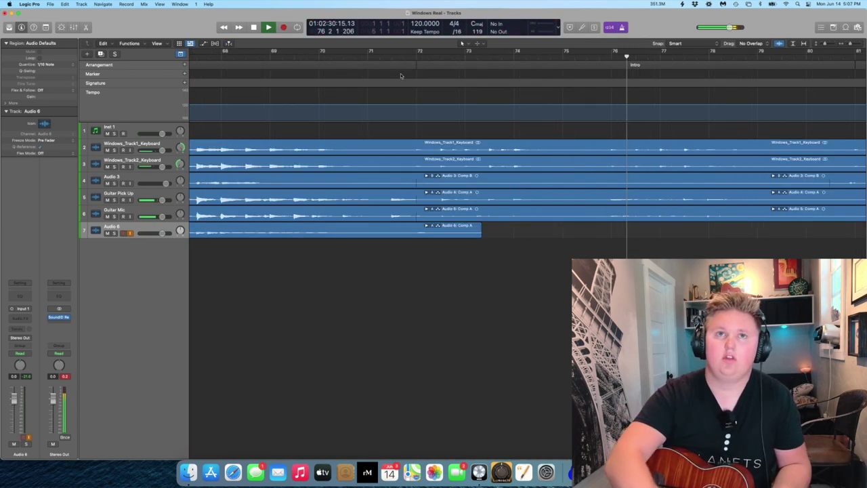
key(space)
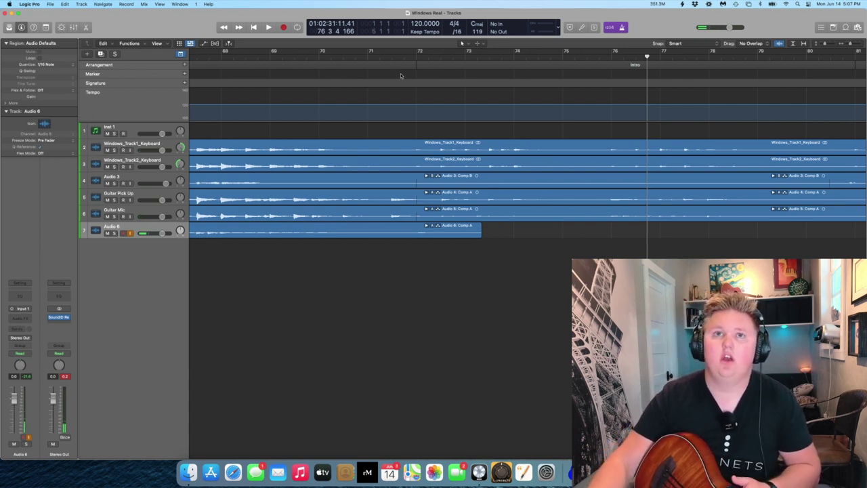
Open the recent project Neverland Real
click(48, 4)
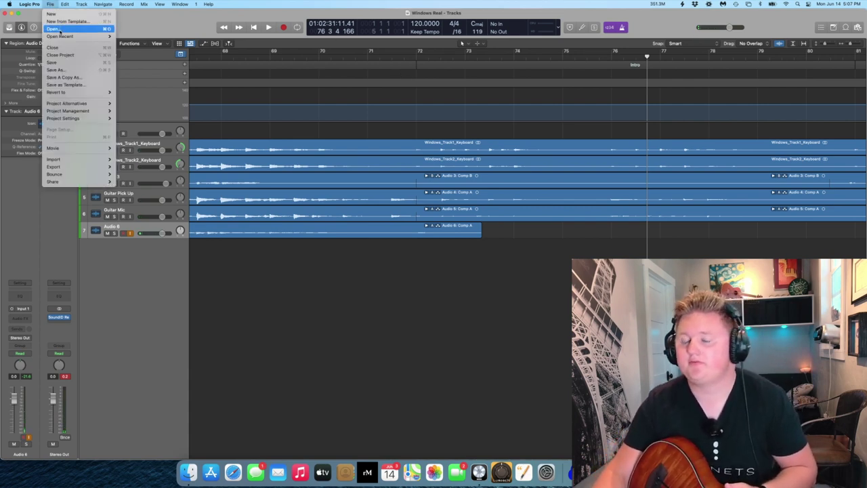
mouse_move(74, 36)
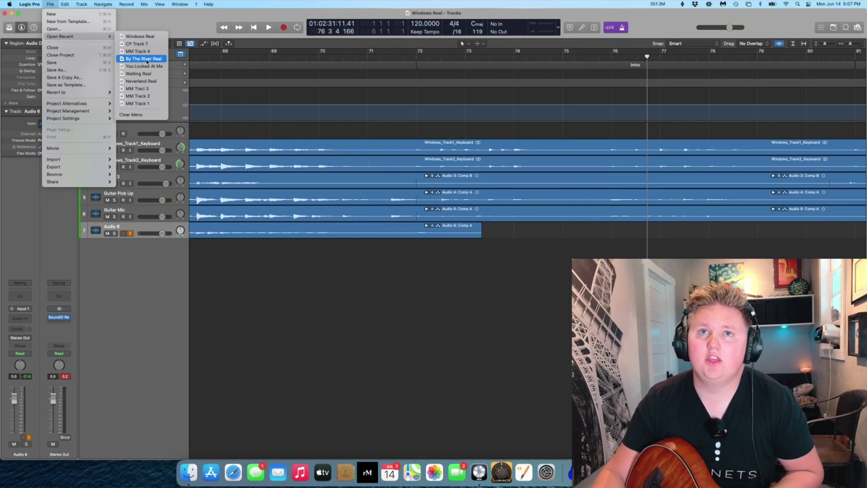
click(151, 81)
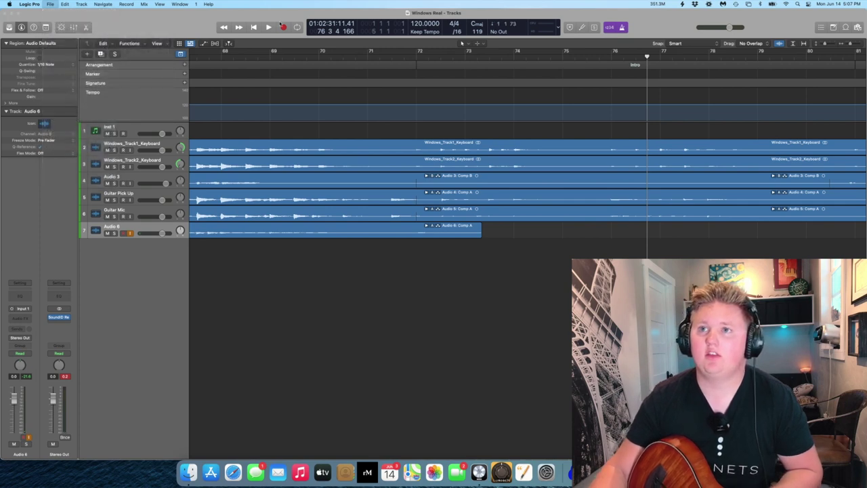
click(433, 168)
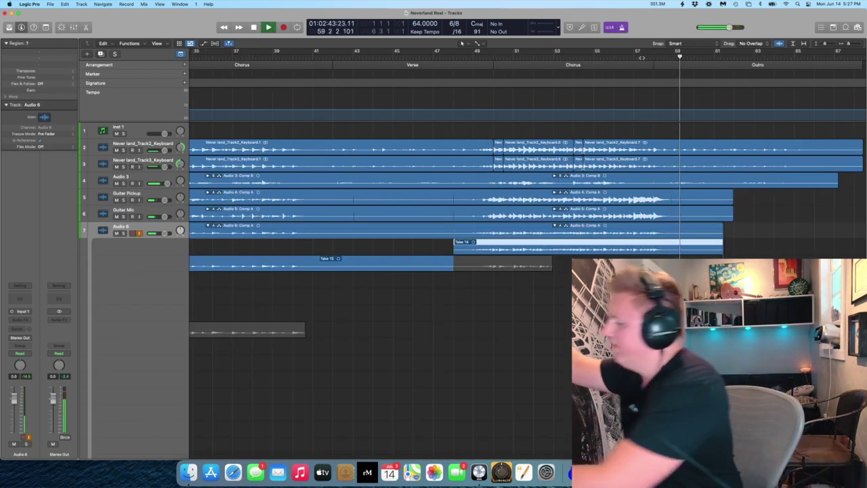
Play the song from about bar 49, ahead of the last chorus, and raise the system volume
key(space)
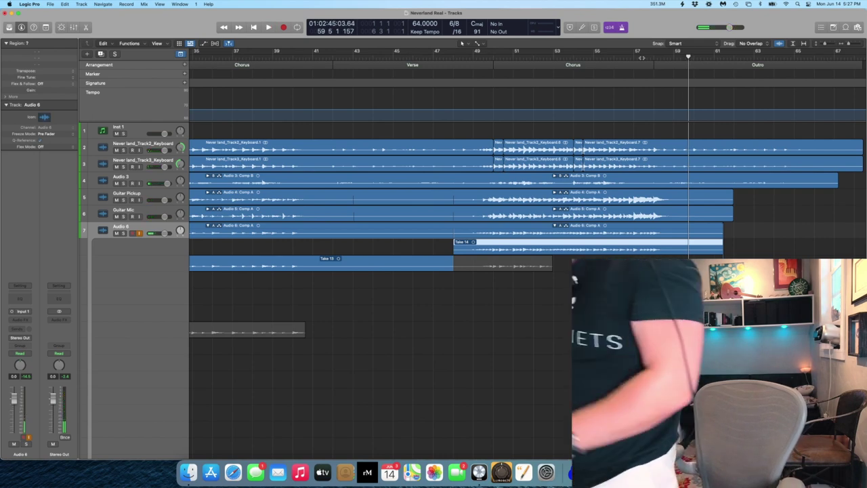
click(486, 54)
key(space)
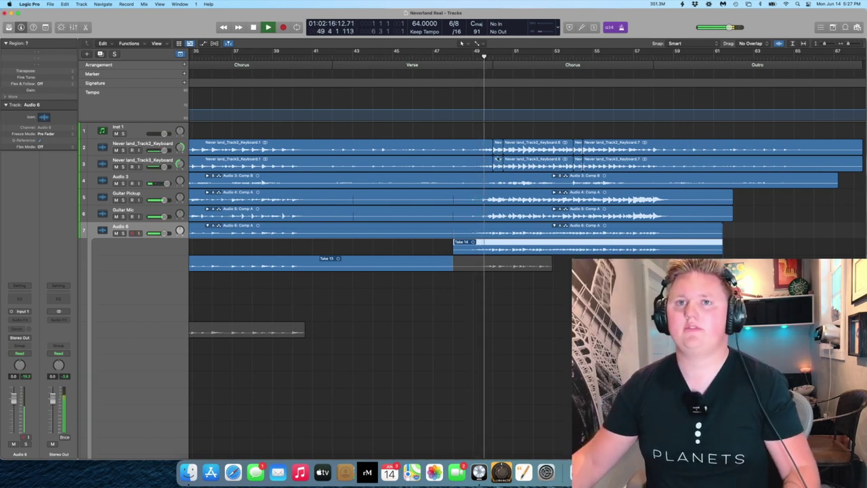
scroll(495, 196, left, 15)
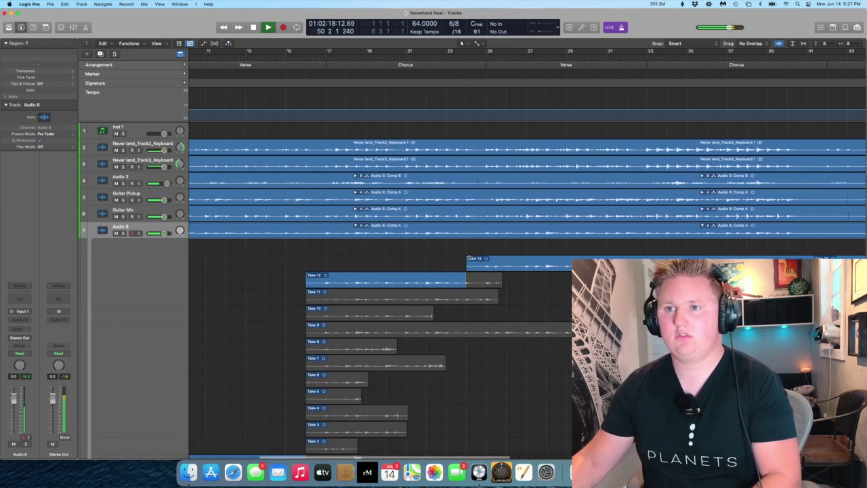
key(XF86AudioRaiseVolume)
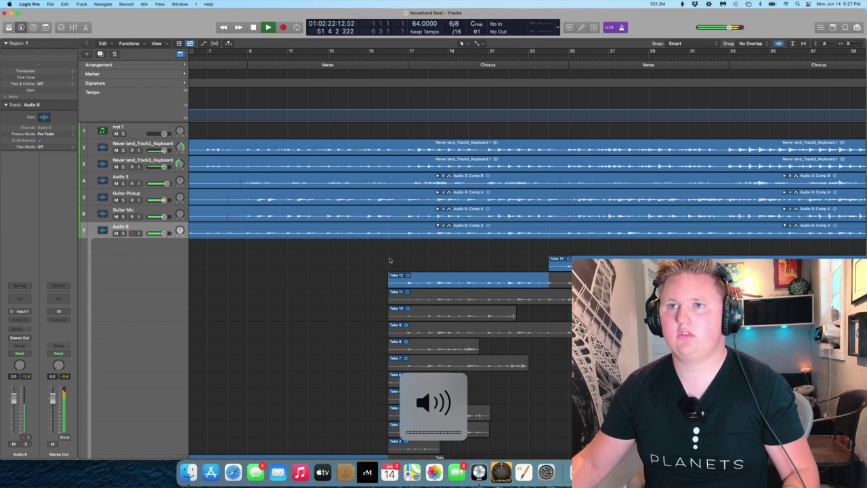
Play from about bar 15 and move the Audio 6 comp boundaries at the start and end of Take 12 to about bars 17 and 25
scroll(390, 260, left, 4)
scroll(388, 259, right, 5)
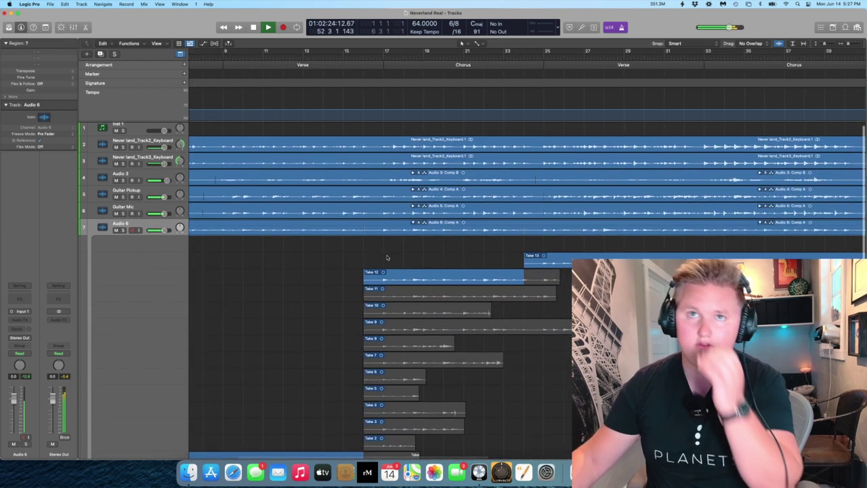
scroll(387, 258, down, 4)
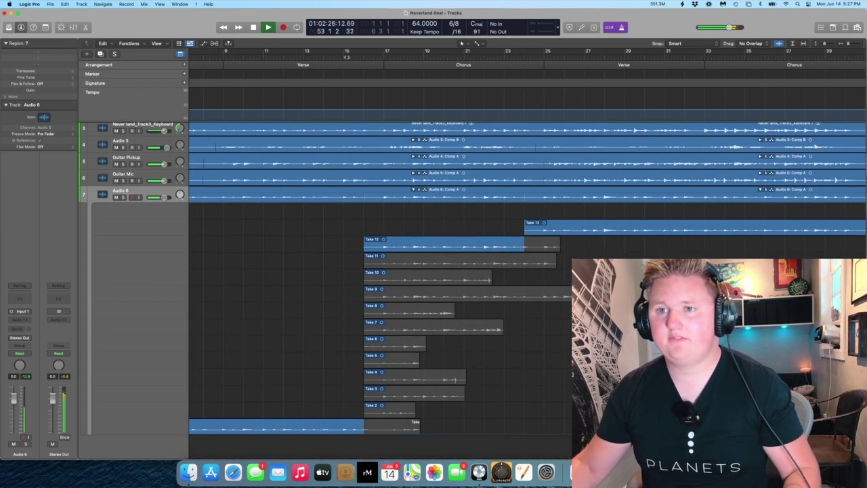
click(346, 57)
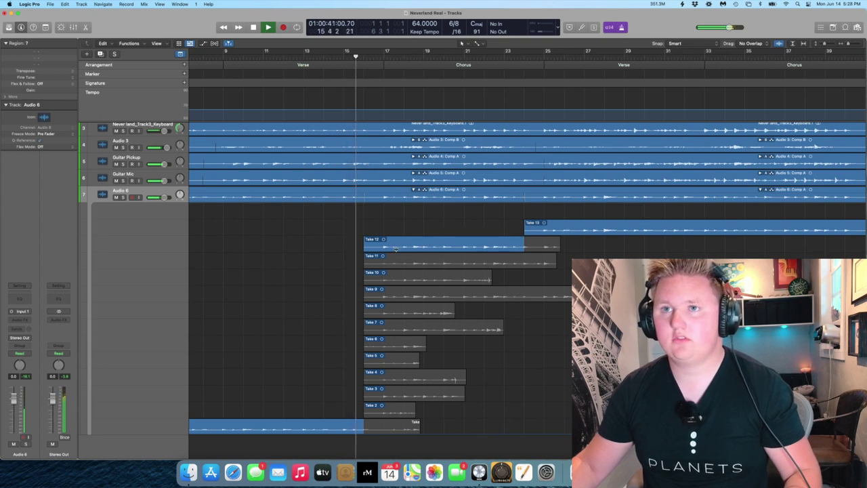
drag(365, 247, 383, 246)
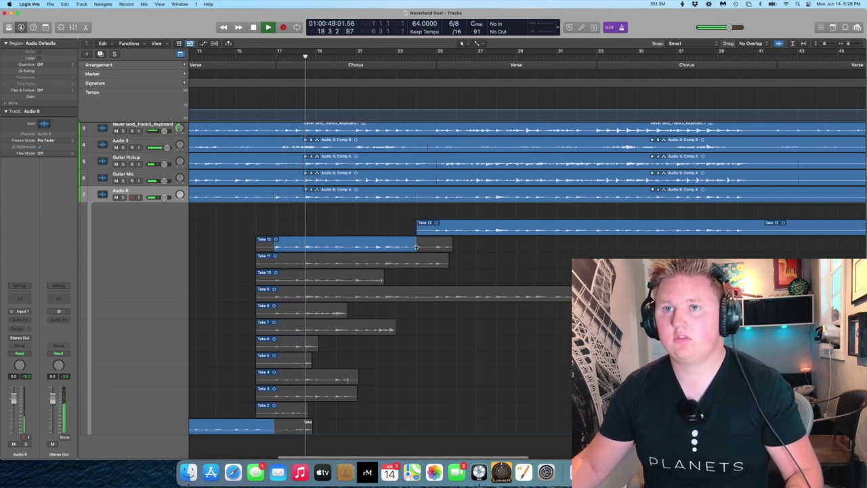
drag(416, 246, 435, 252)
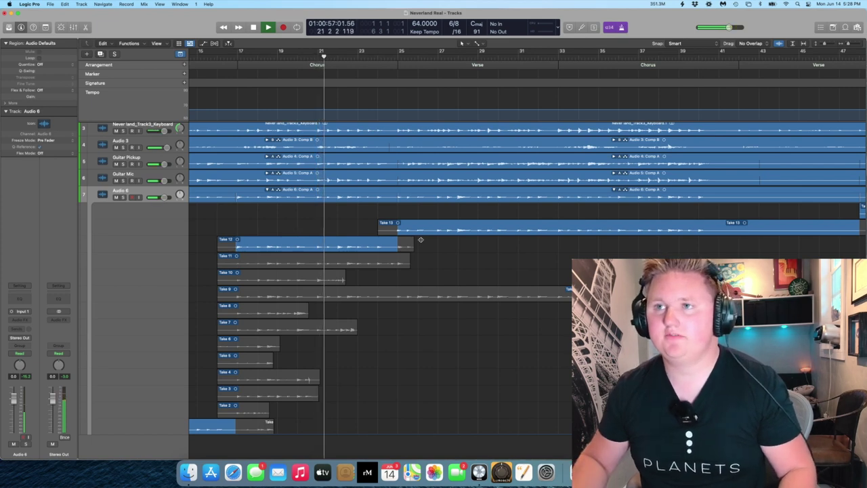
Examine the crossover from Take 12 to Take 13 near bar 25 up close while the song plays
key(super+Right)
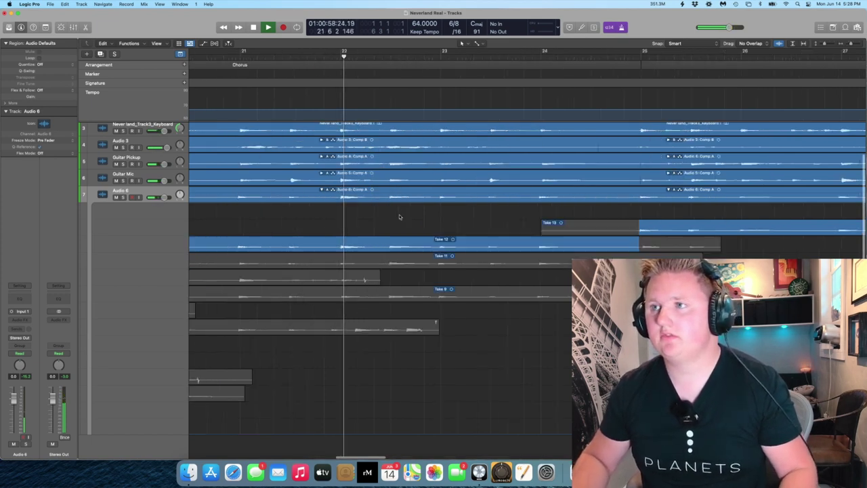
key(super+Right)
key(super+Right)
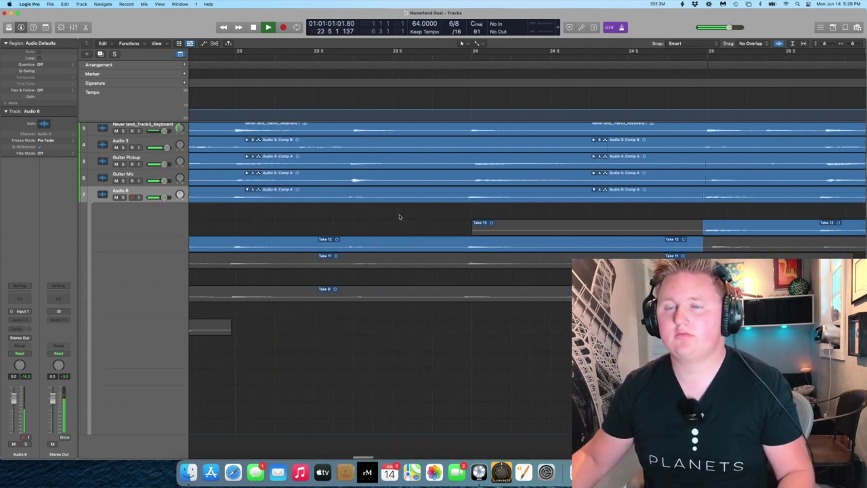
key(super+Left)
key(super+Left)
key(super+Left)
key(super+Left)
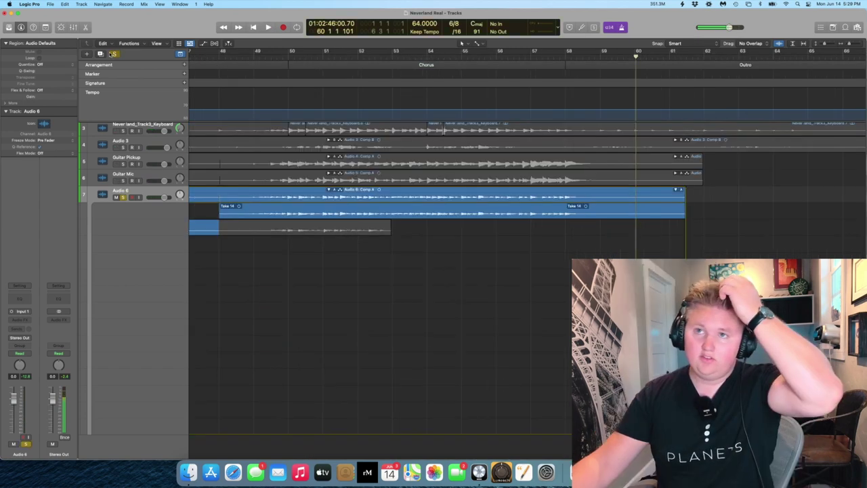
Turn off solo on the Audio 6 track and collapse its take folder
key(super+a)
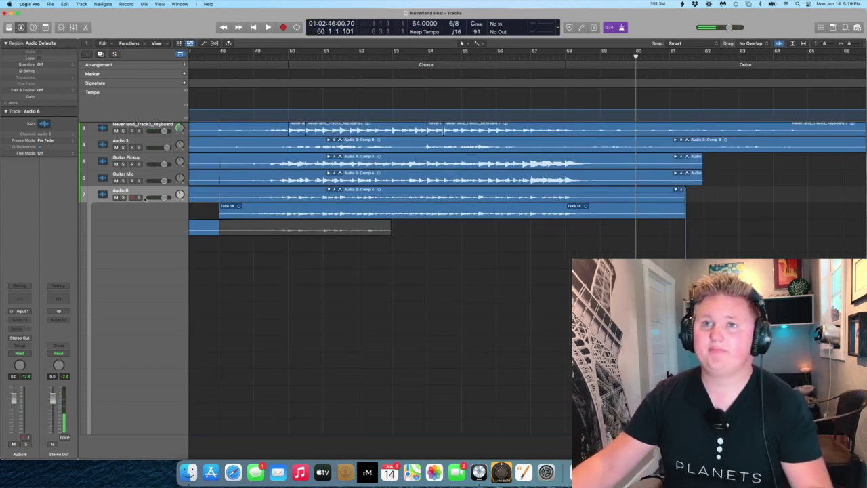
scroll(243, 195, left, 2)
click(343, 191)
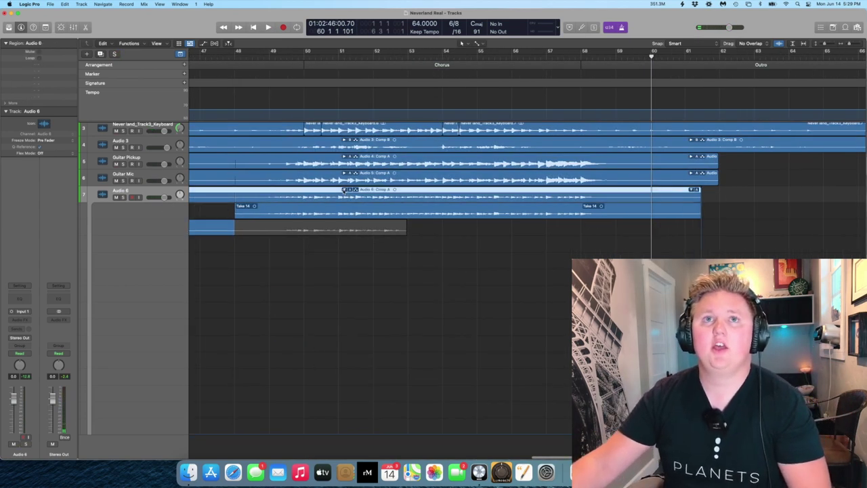
click(343, 190)
scroll(353, 196, left, 15)
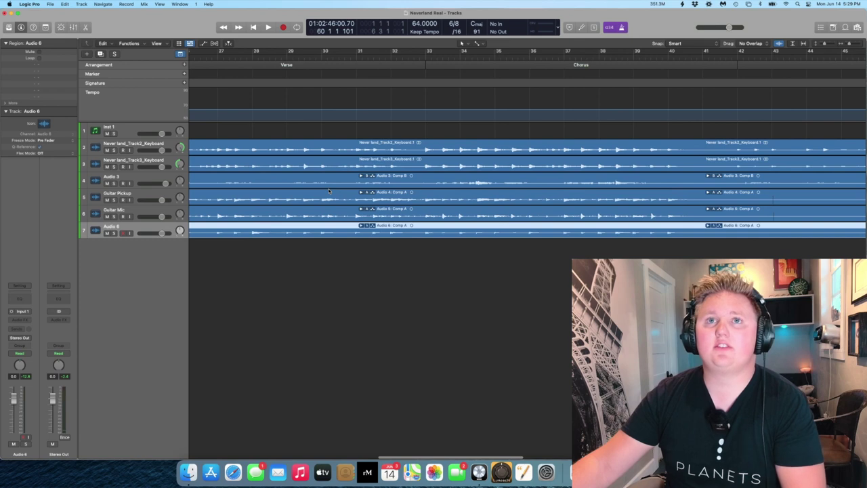
Open the recent project Waiting Real
click(51, 4)
mouse_move(74, 38)
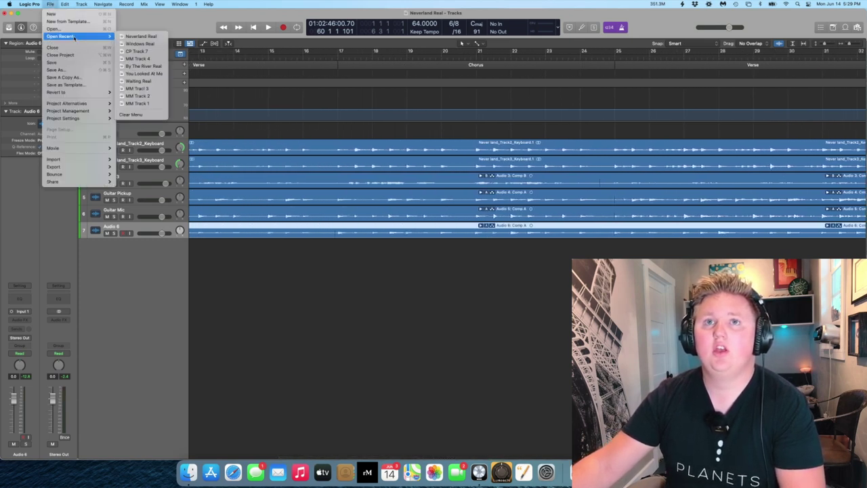
click(143, 81)
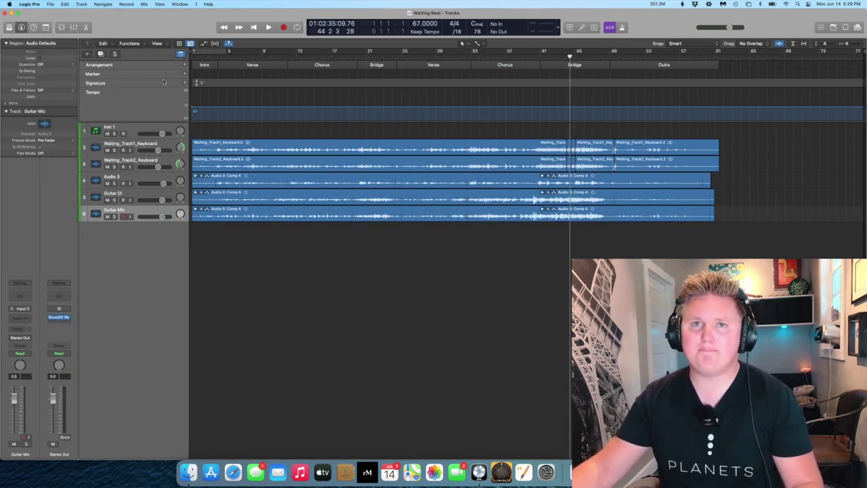
Add a new audio track with input monitoring enabled and name it Bass
key(alt+super+n)
click(539, 293)
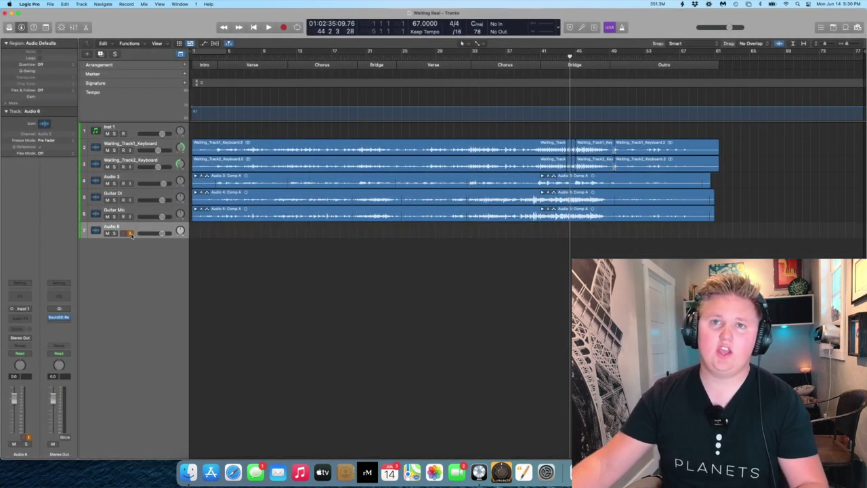
click(130, 233)
key(shift+Return)
text(Bass)
key(Return)
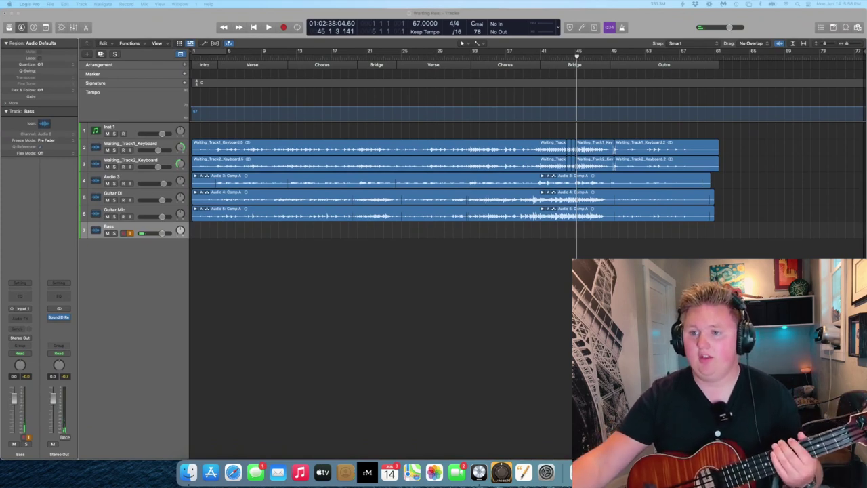
Examine the bass neck note chart in Preview, minimize it, and return the project's playhead to the start
click(806, 420)
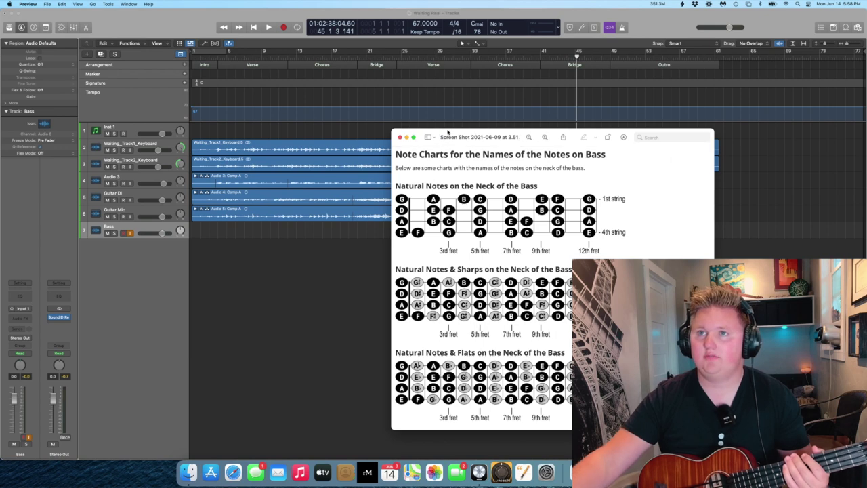
click(407, 137)
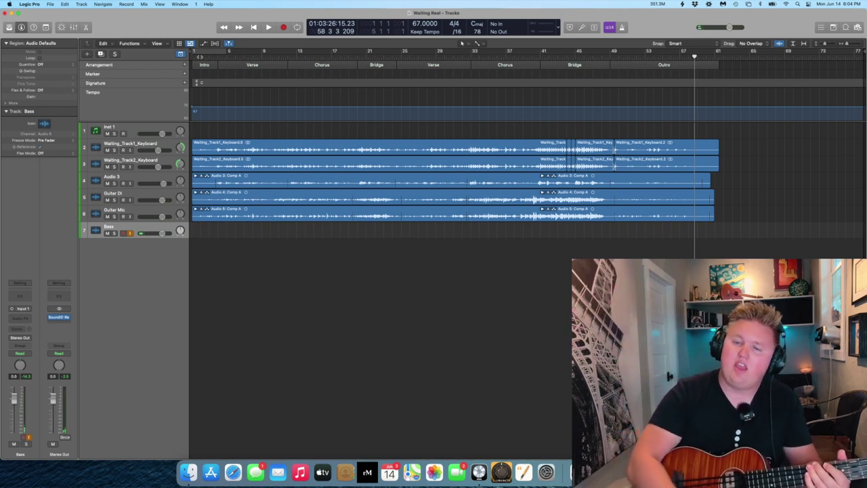
key(Return)
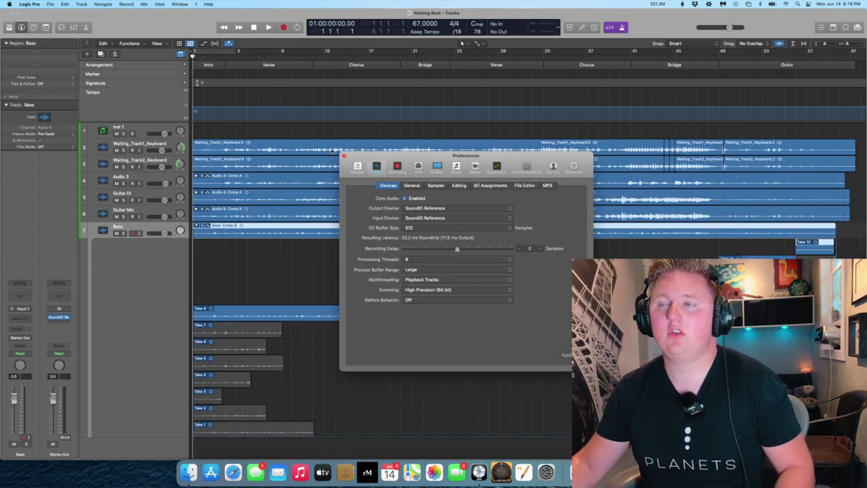
Close the Preferences window and play the song from about bar 37 in the chorus
key(space)
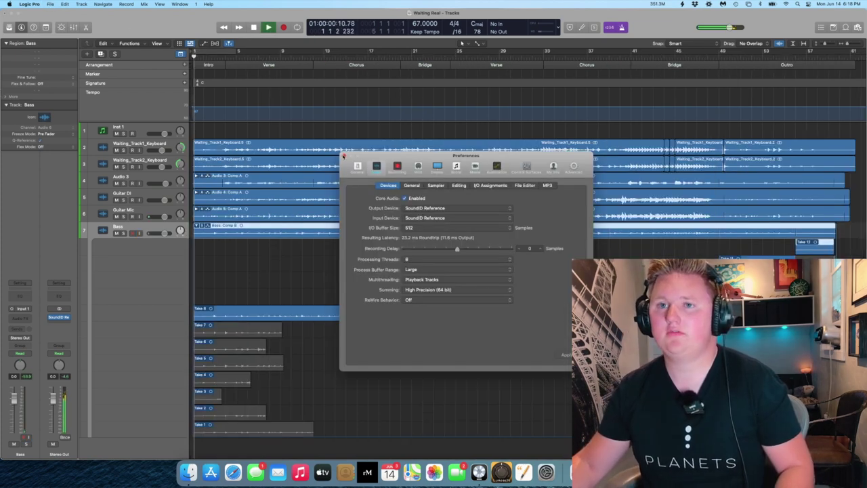
key(super+w)
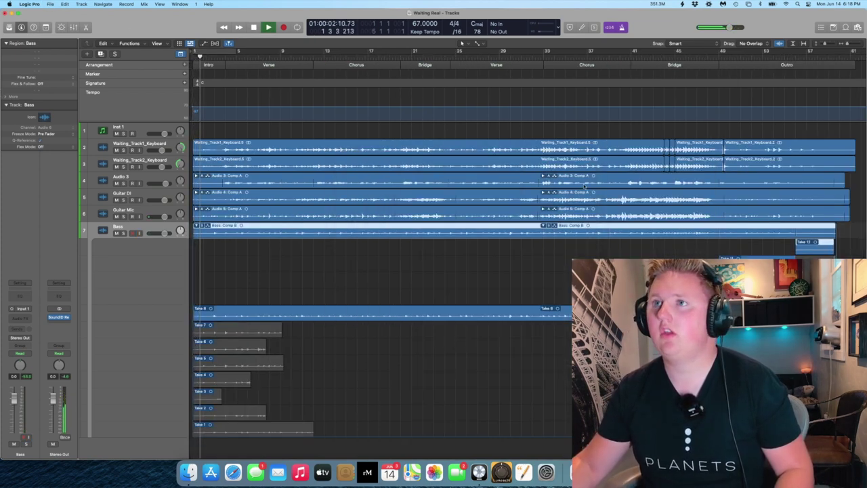
click(592, 64)
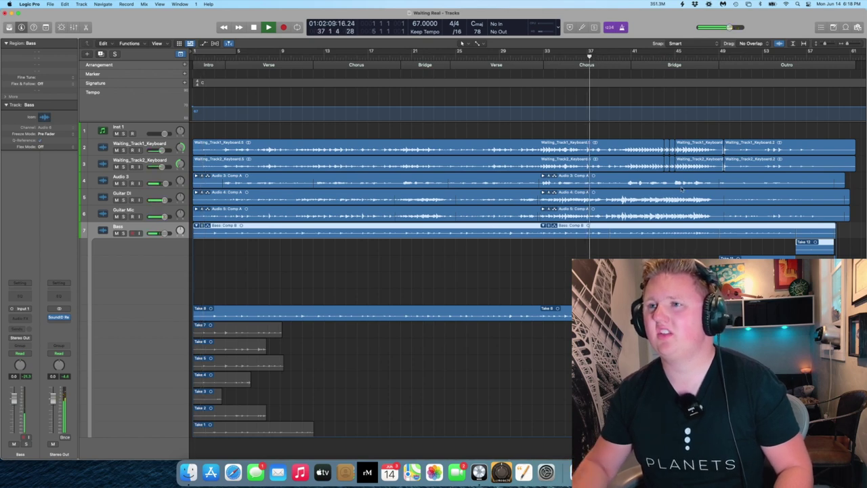
Move the Bass comp's switch from Take 8 to Take 10 to about bar 40 and check it with the track soloed briefly
key(super+Right)
key(super+Right)
key(super+Right)
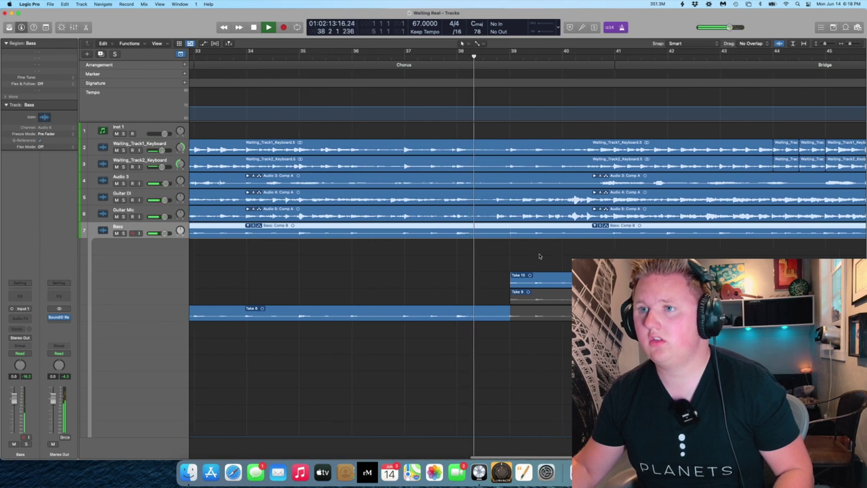
drag(512, 316, 563, 312)
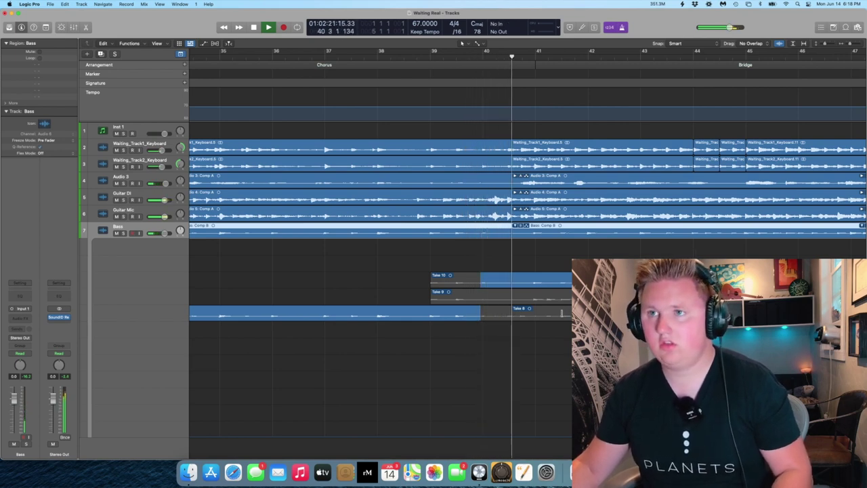
key(s)
key(s)
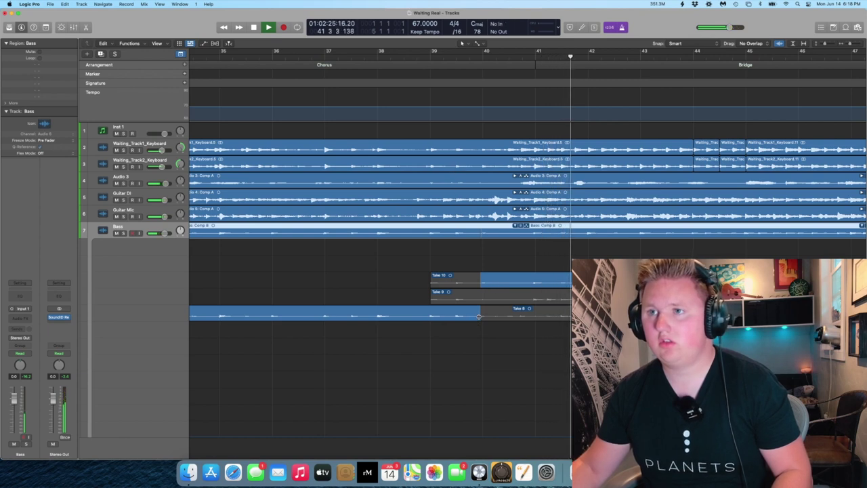
Move the Bass comp's switch from Take 8 to Take 10 to just before bar 41 and check it with the track soloed briefly
drag(480, 317, 533, 319)
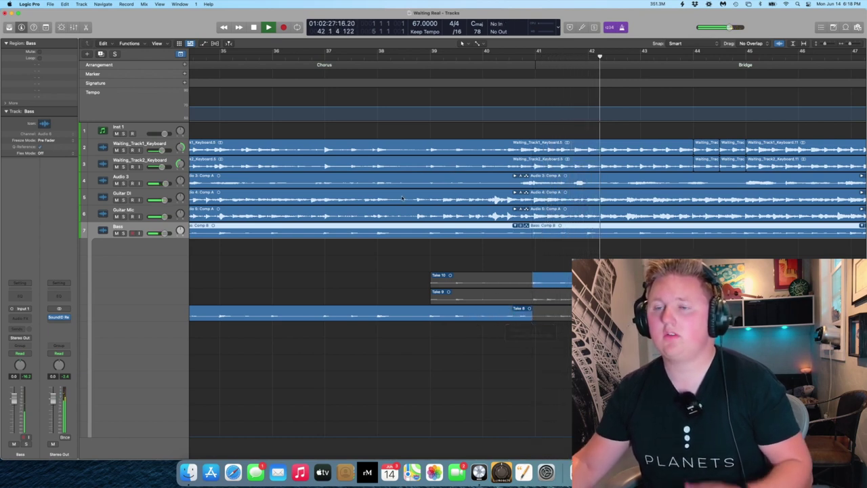
click(420, 54)
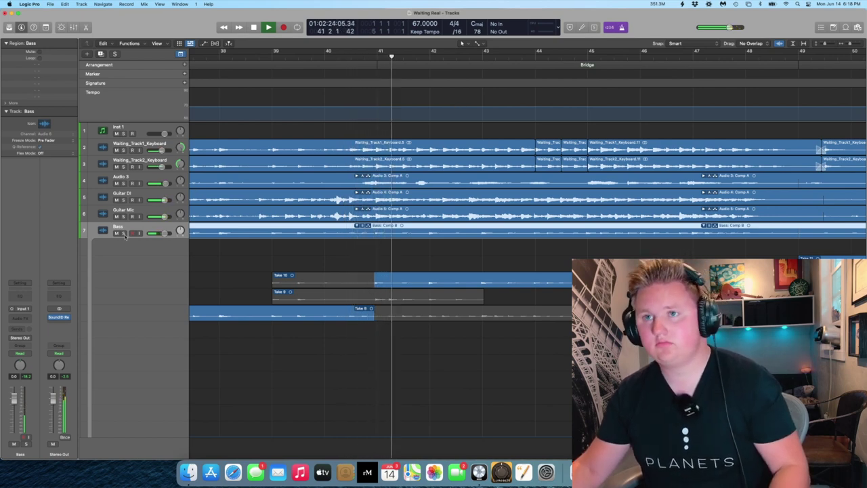
key(s)
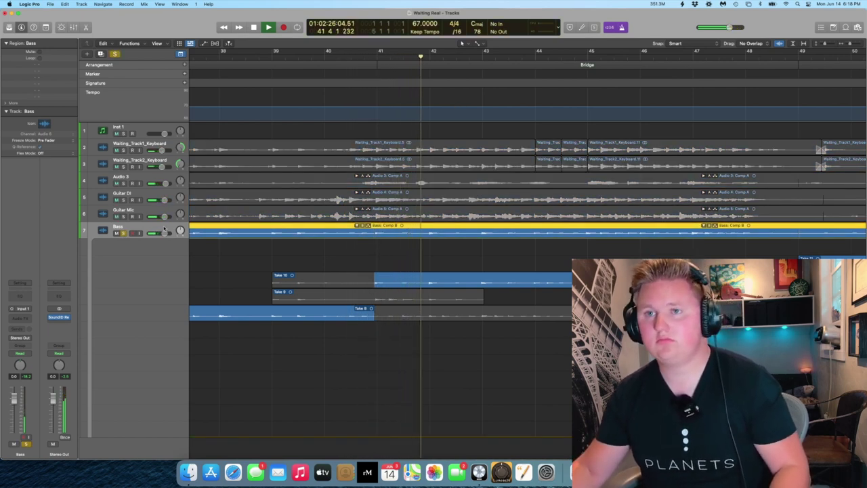
key(super+Right)
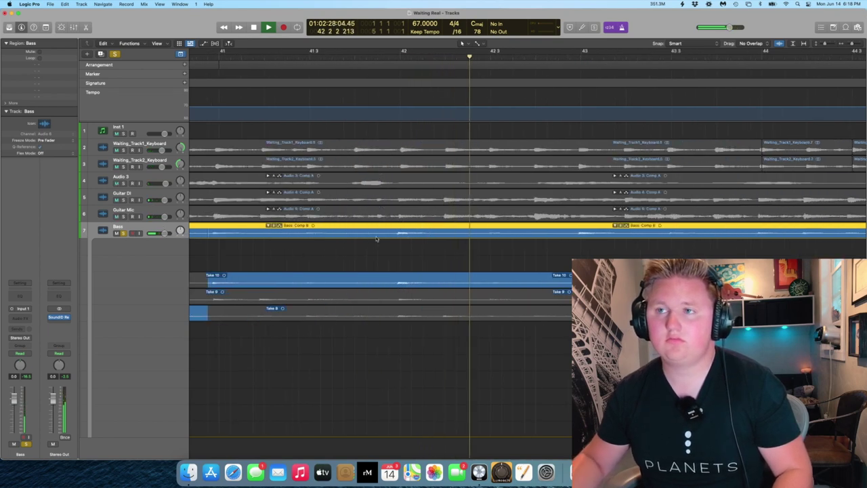
key(super+Left)
key(super+Left)
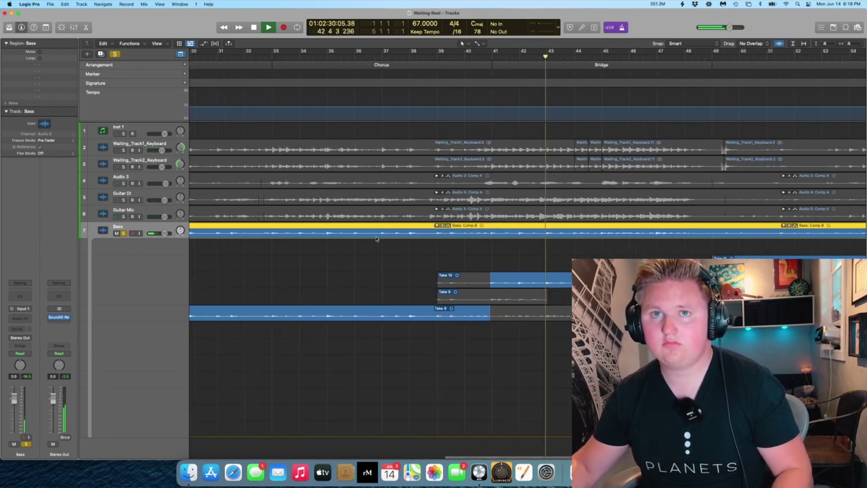
key(super+a)
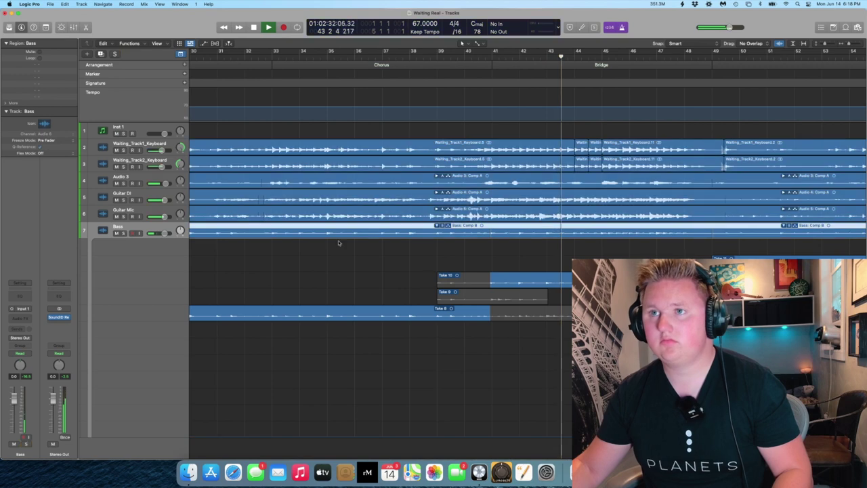
Play the Bass comp from about bar 48 into the outro, stop, and collapse its take folder with solo off
scroll(386, 240, right, 5)
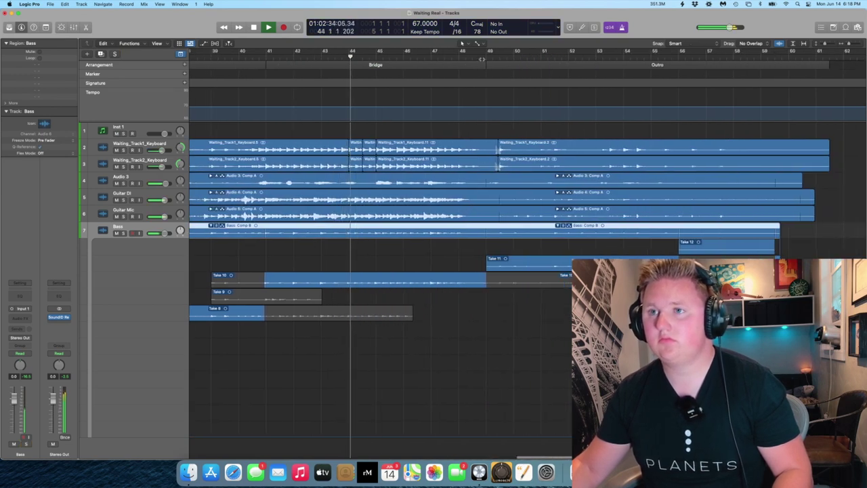
click(468, 58)
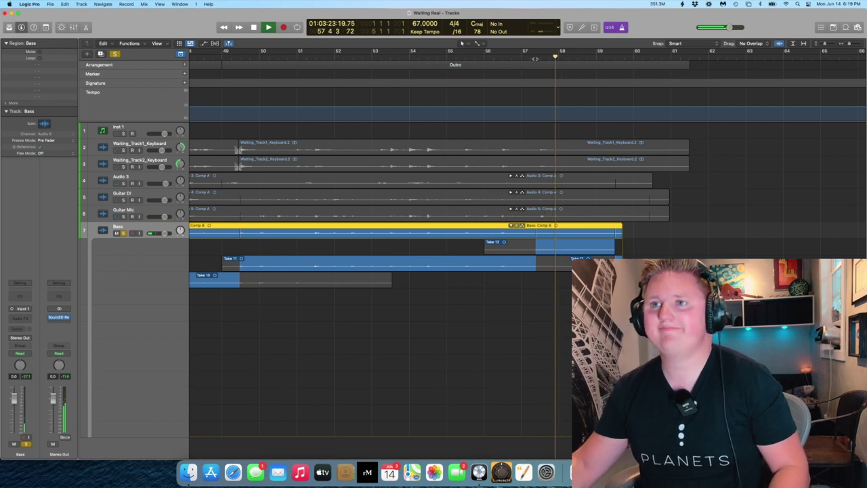
key(space)
click(511, 226)
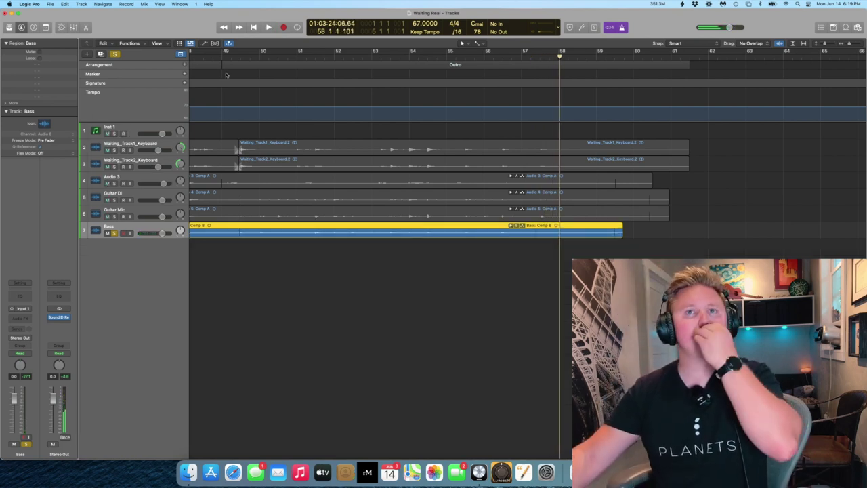
key(s)
key(cmd+a)
key(z)
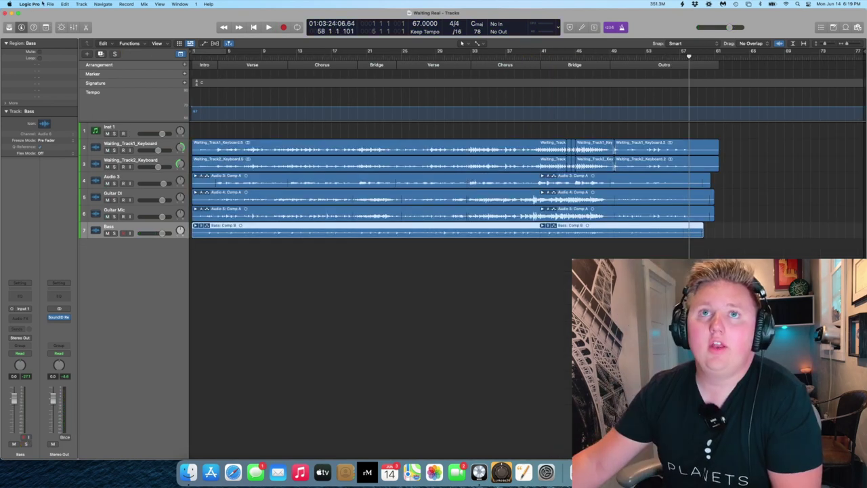
Open the recent project You Looked At Me and stop its playback
click(50, 4)
mouse_move(63, 36)
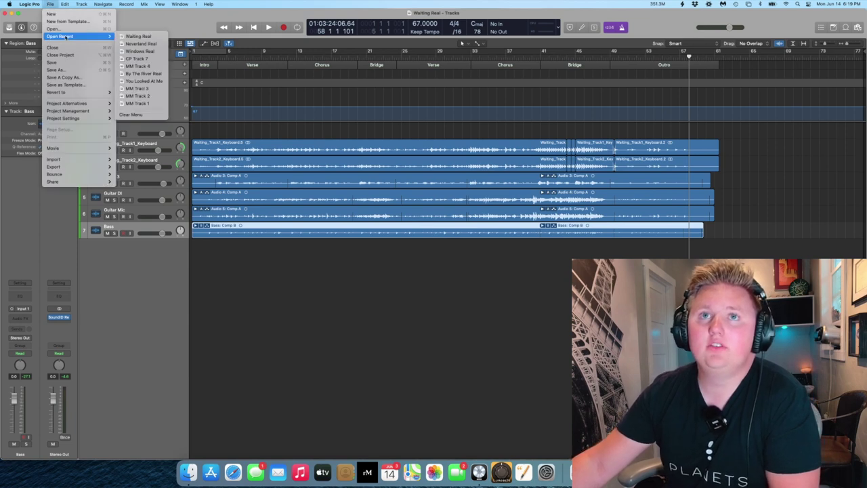
click(162, 81)
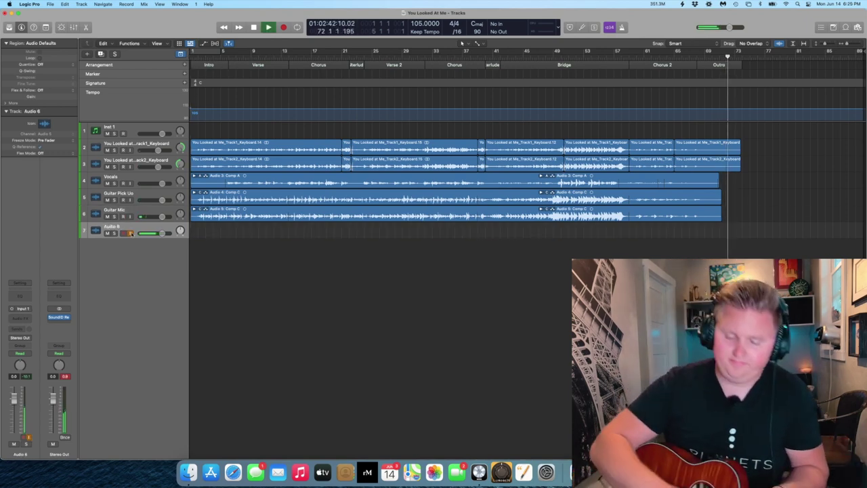
key(space)
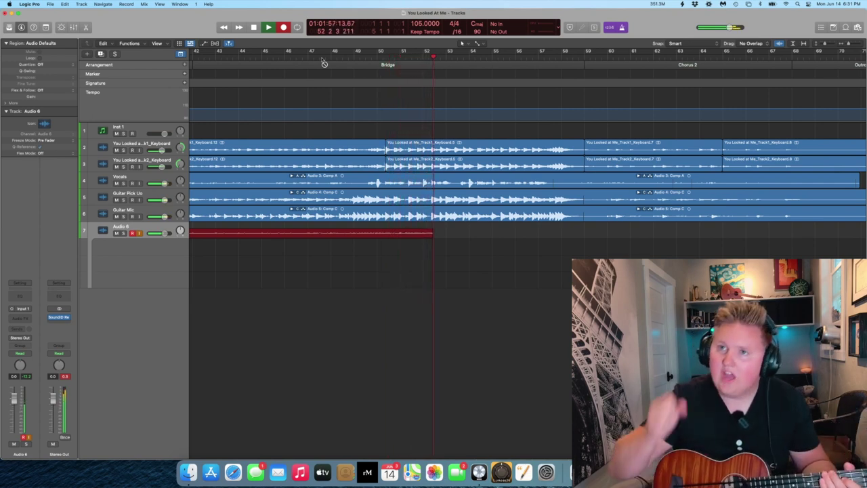
End the bass take at about bar 53, record a retake from bar 40 to about bar 52, and return to bar 40
key(space)
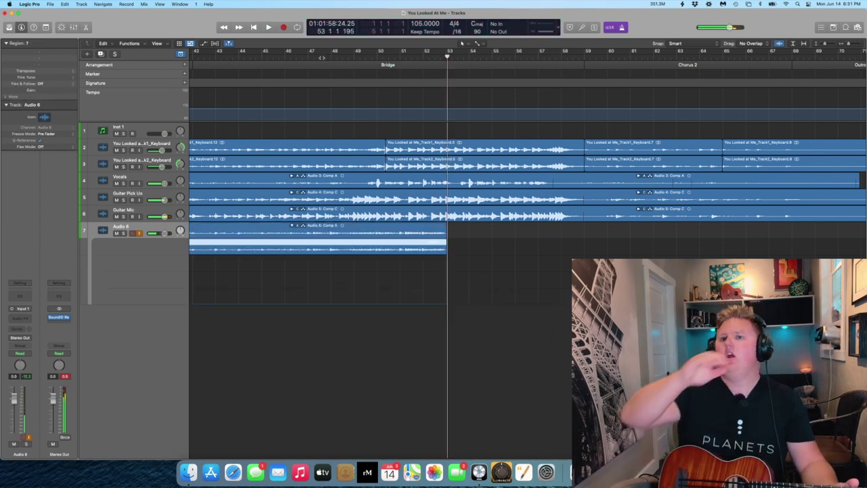
scroll(342, 145, left, 5)
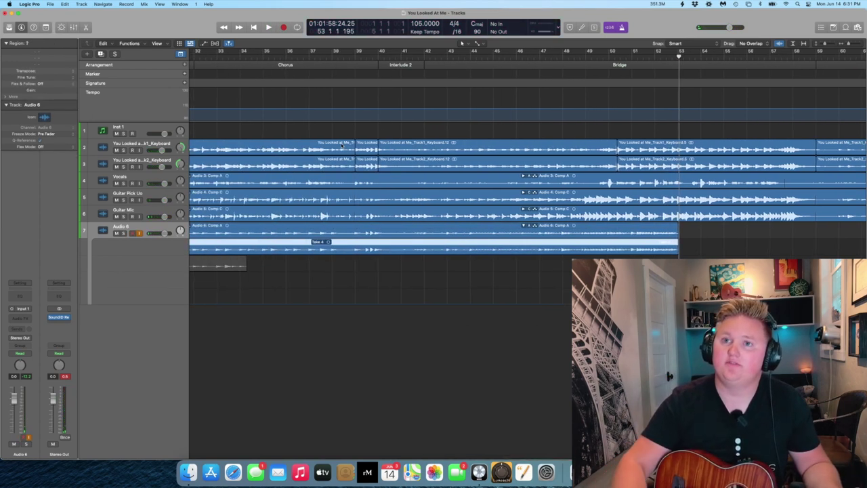
click(377, 57)
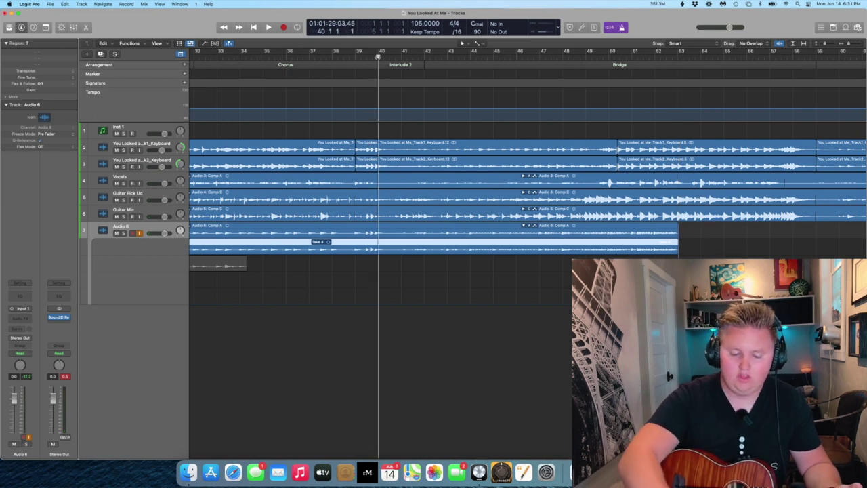
key(r)
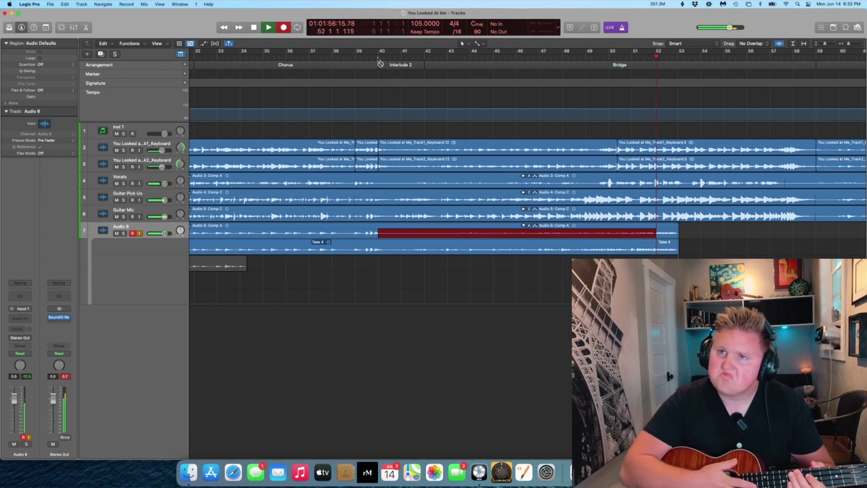
key(space)
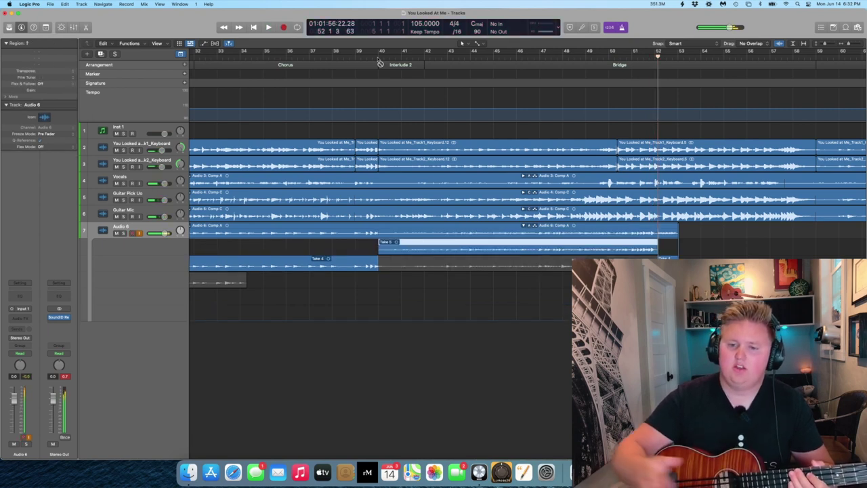
click(378, 56)
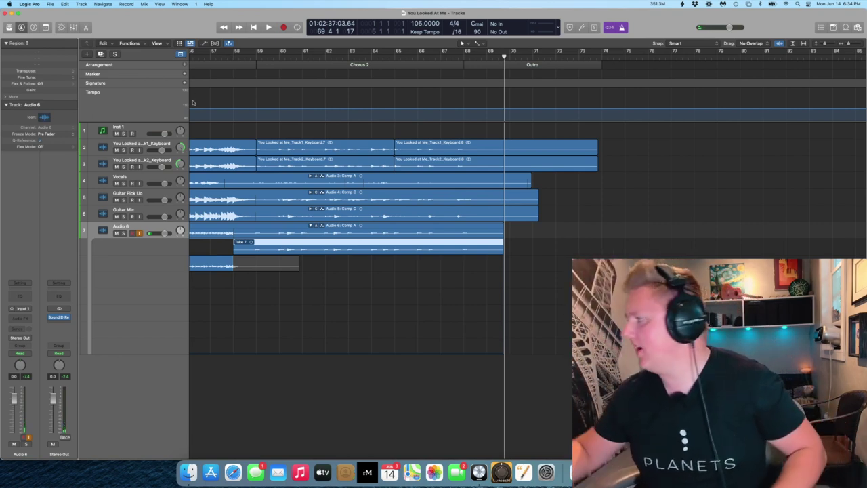
Turn off input monitoring on Audio 6 and solo the track briefly to check the verse
click(139, 233)
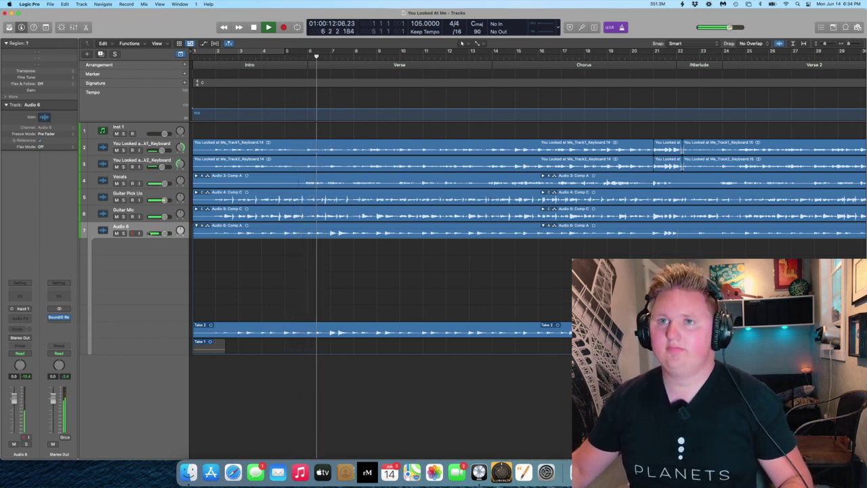
click(122, 233)
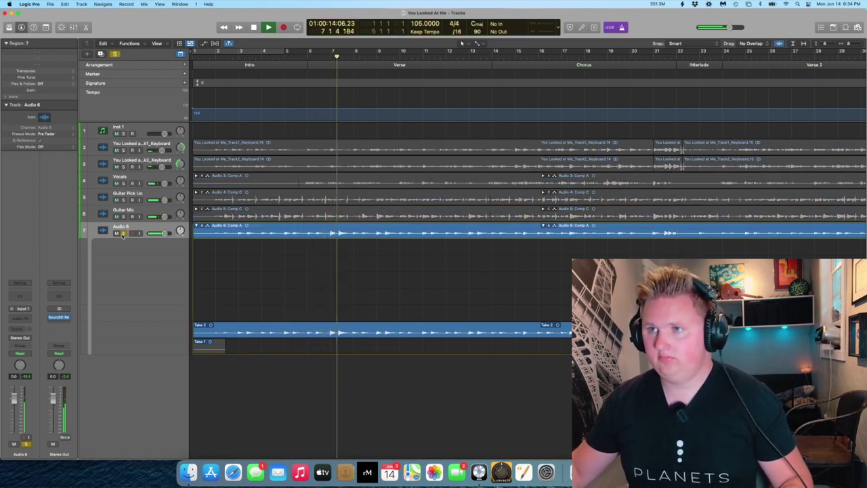
click(122, 233)
Move the Audio 6 comp's switch from Take 2 to Take 4 to about bar 23 while playing from bar 21
scroll(508, 64, right, 5)
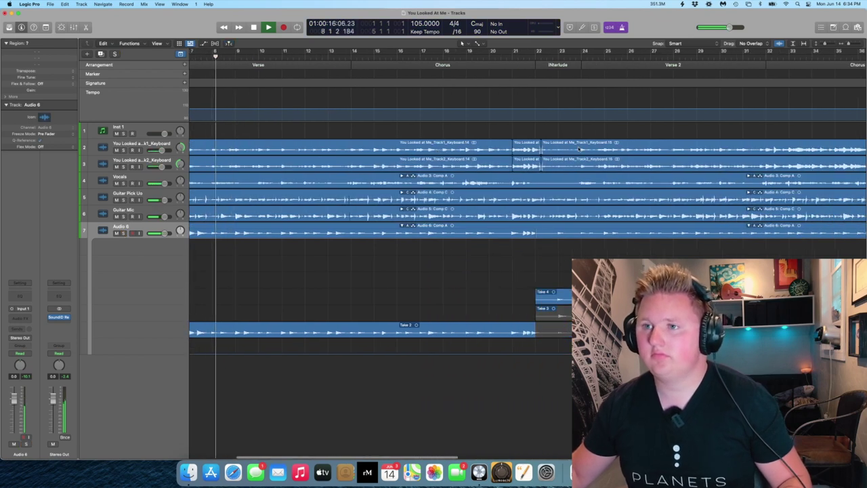
click(493, 74)
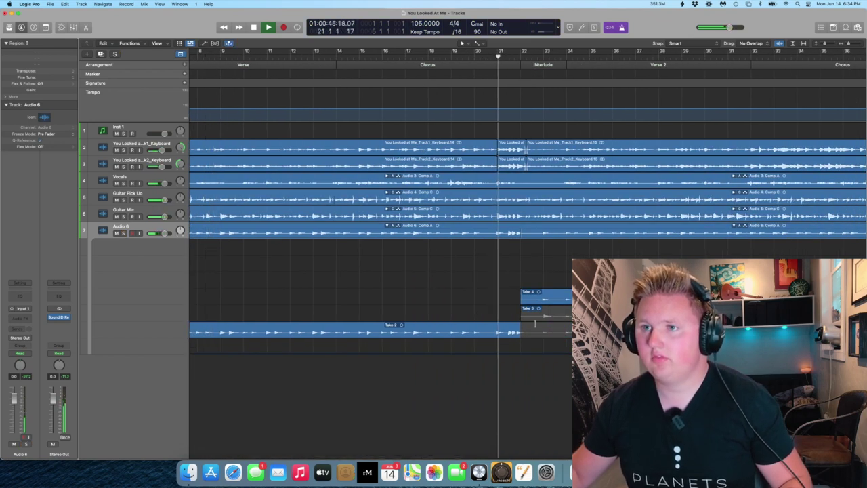
drag(535, 324, 554, 322)
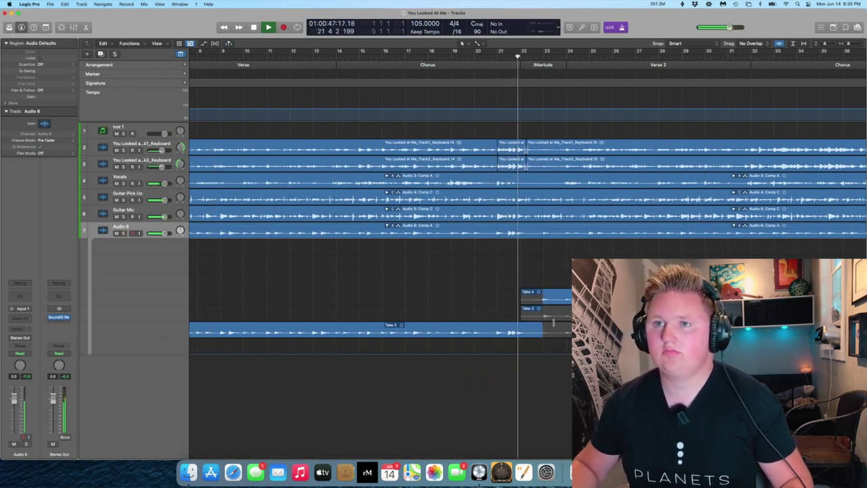
scroll(553, 322, up, 5)
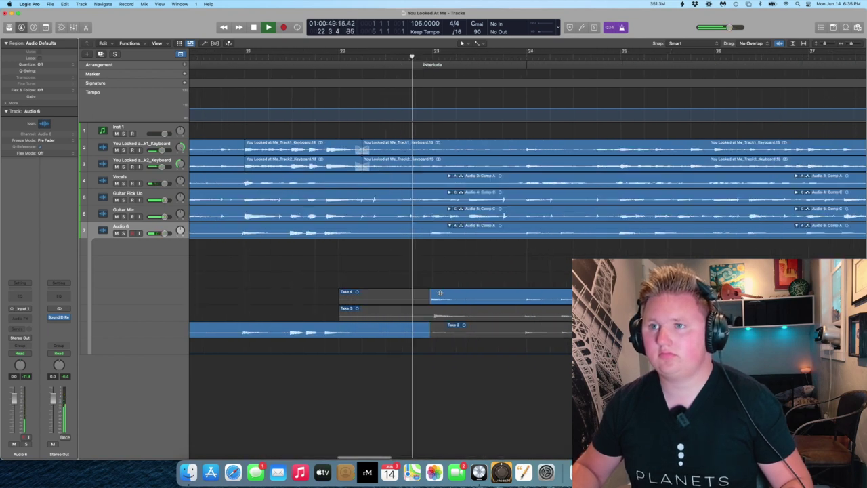
scroll(440, 293, down, 5)
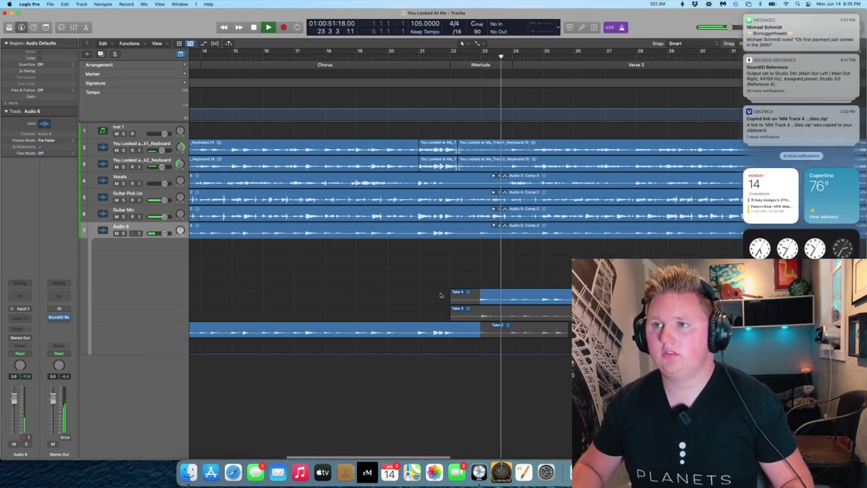
click(440, 295)
Move the Audio 6 comp's switch from Take 4 to Take 6 to just after bar 40, checking it soloed, and collapse the take folder
scroll(501, 266, right, 10)
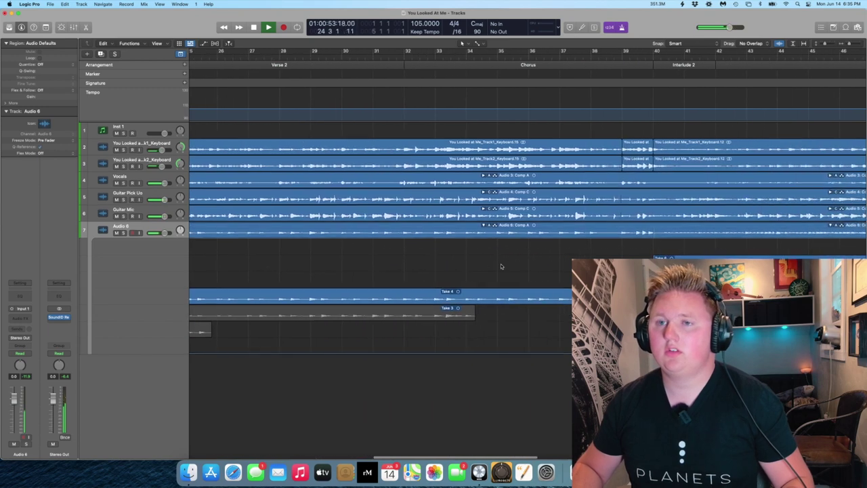
scroll(501, 266, down, 5)
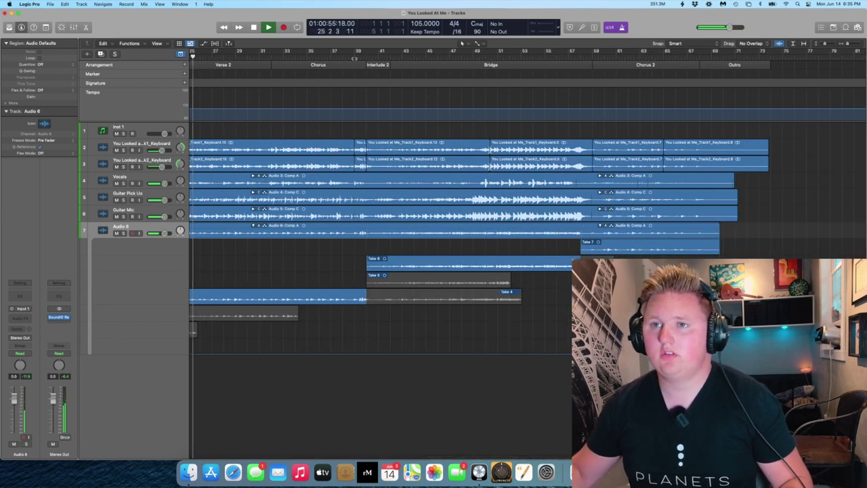
scroll(381, 116, up, 6)
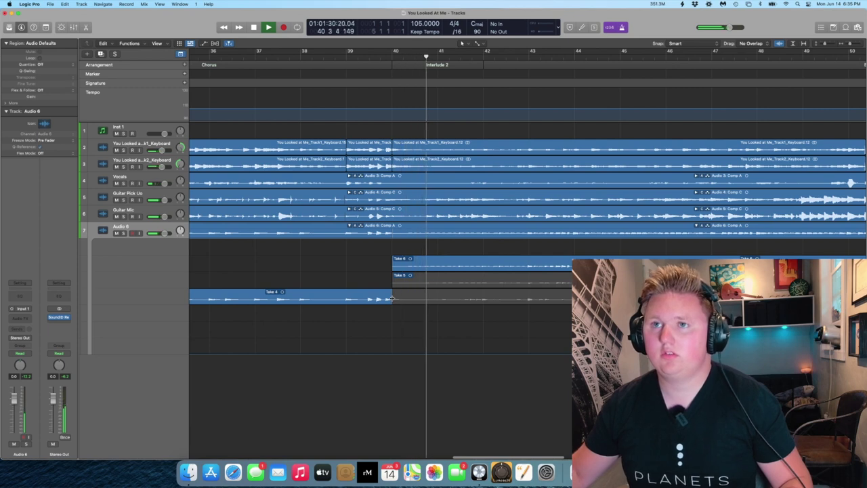
key(s)
key(space)
key(space)
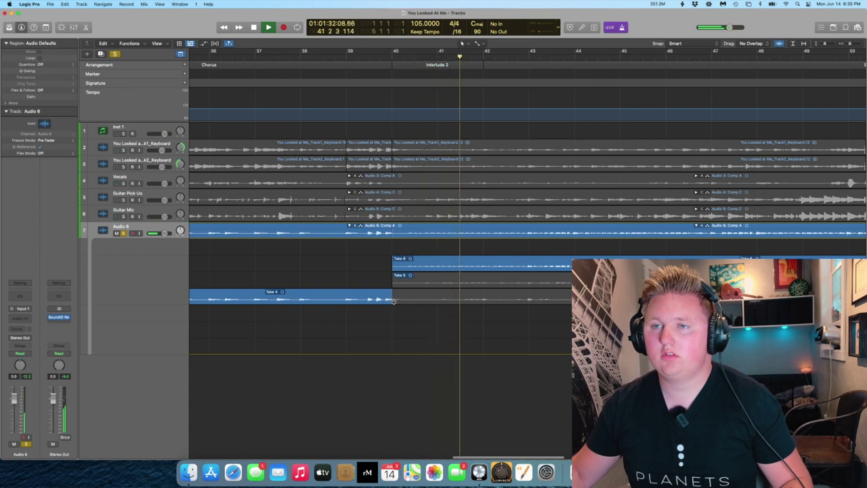
drag(394, 302, 401, 303)
click(380, 52)
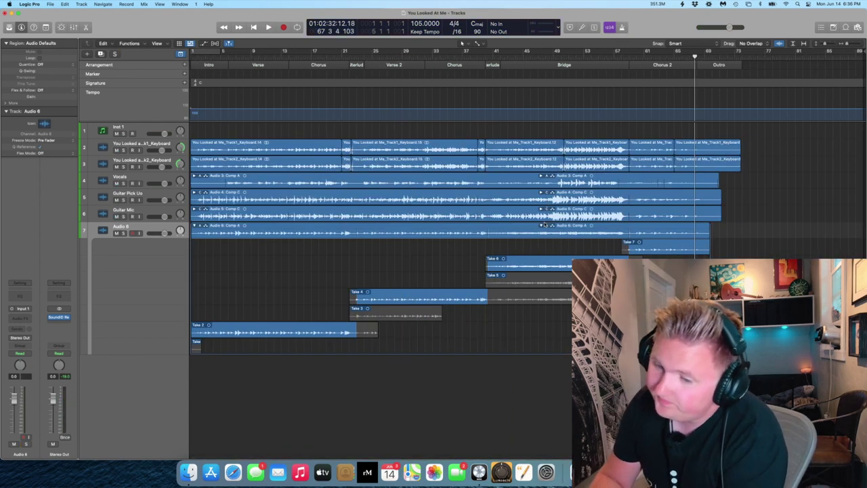
click(542, 225)
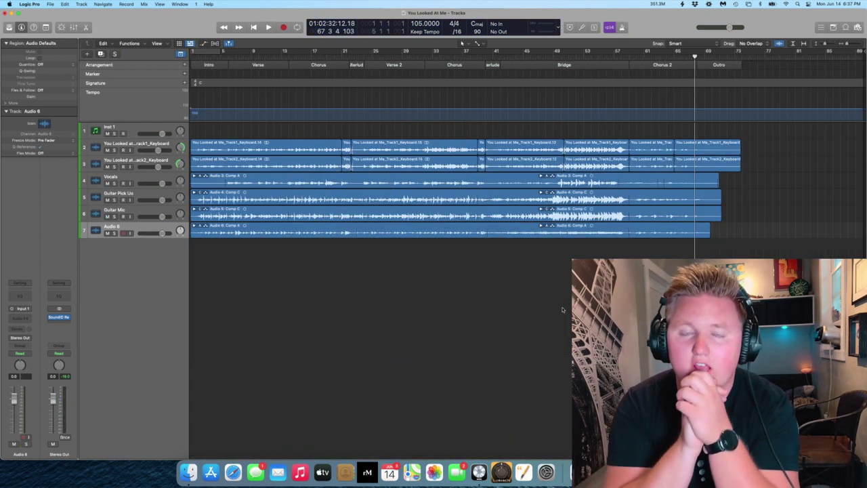